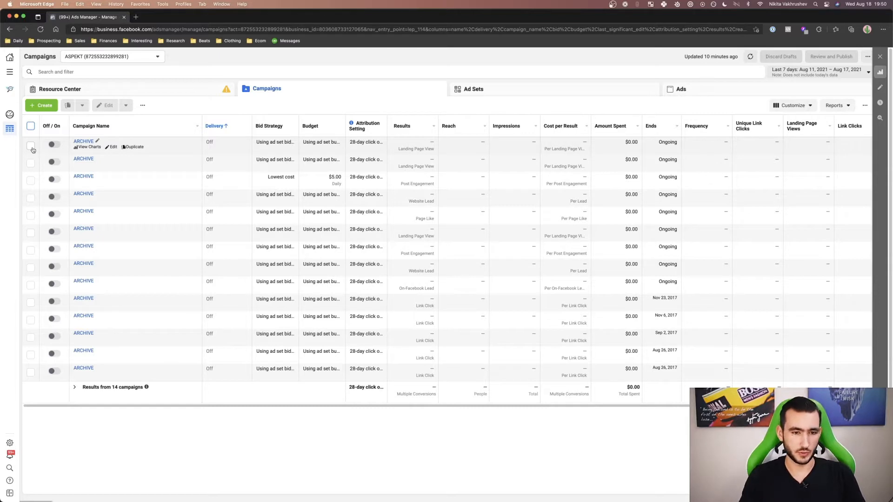
Start a new custom automated rule for the first ARCHIVE campaign in the list.
{"action": "left_click", "coordinate": [31, 147]}
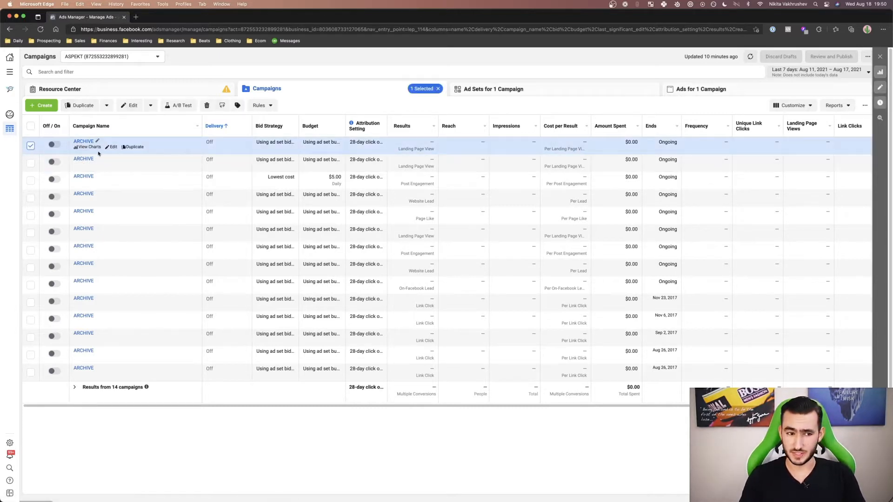
{"action": "left_click", "coordinate": [266, 108]}
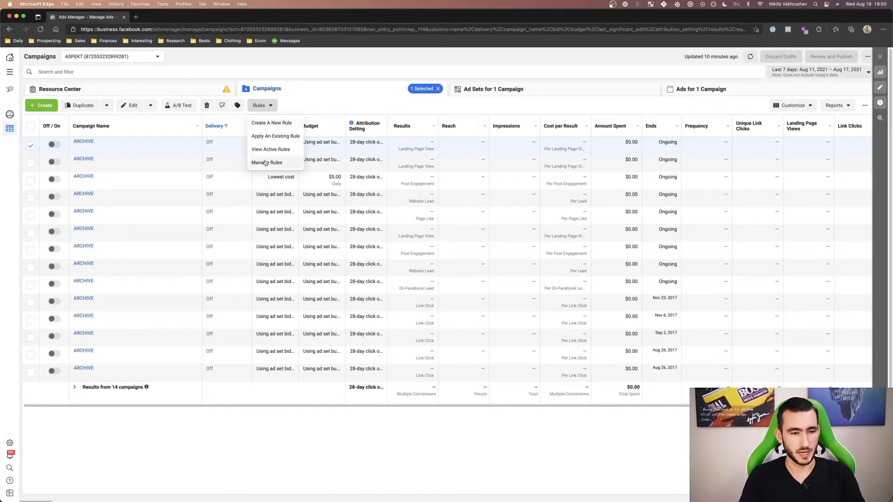
{"action": "left_click", "coordinate": [273, 123]}
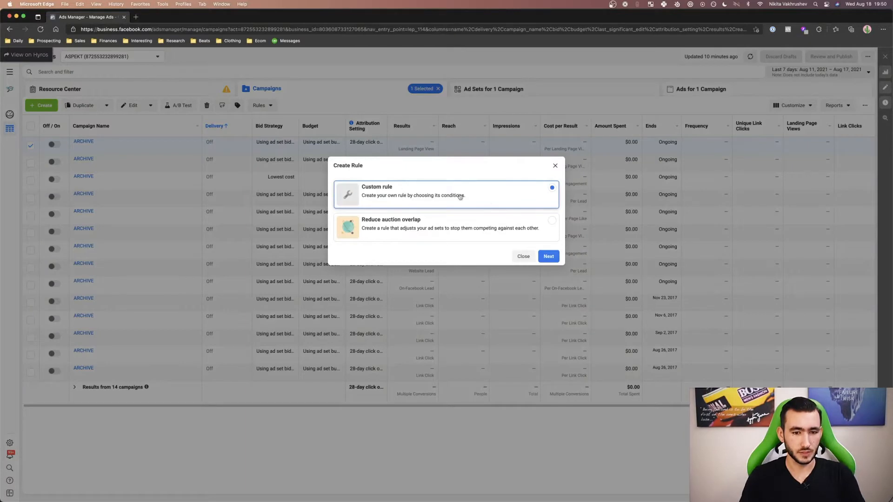
{"action": "left_click", "coordinate": [549, 257]}
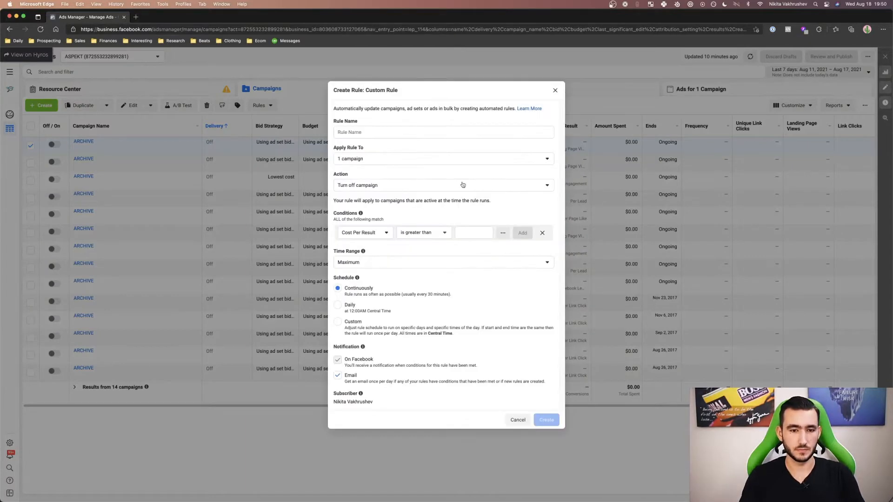
Name the custom rule "Archive #1 Rule".
{"action": "left_click", "coordinate": [393, 133]}
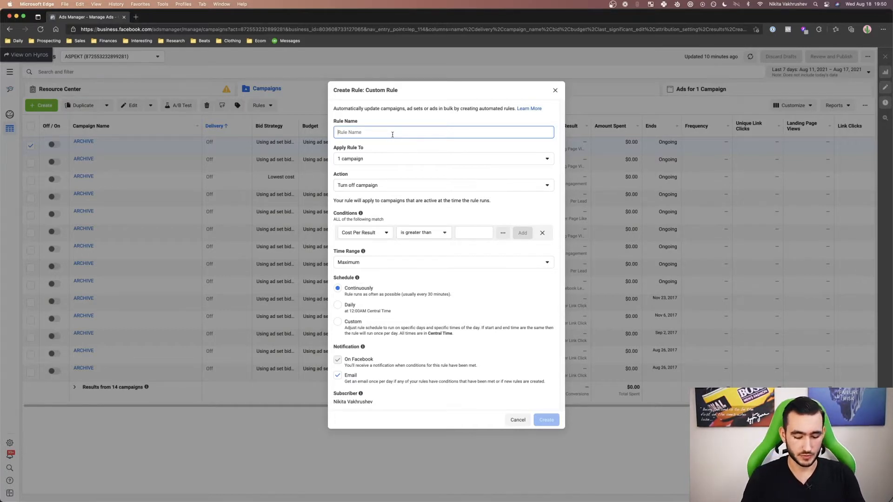
{"action": "type", "text": "Archive"}
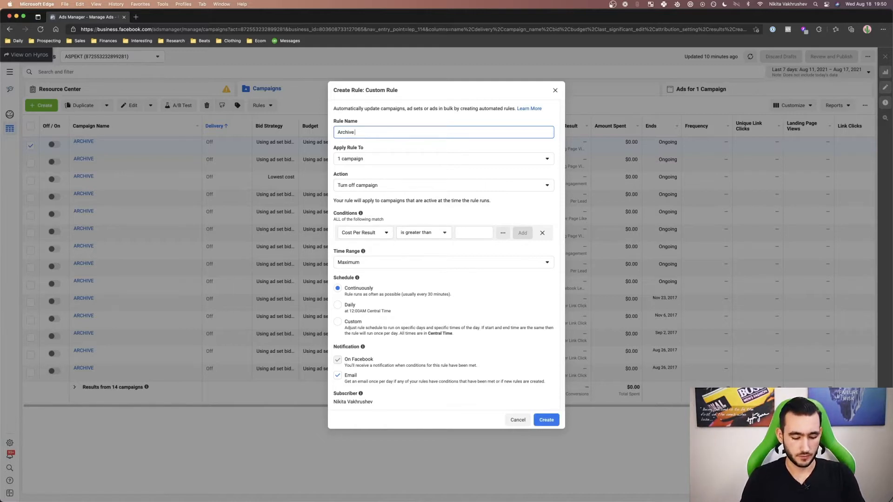
{"action": "type", "text": " #1 Rule"}
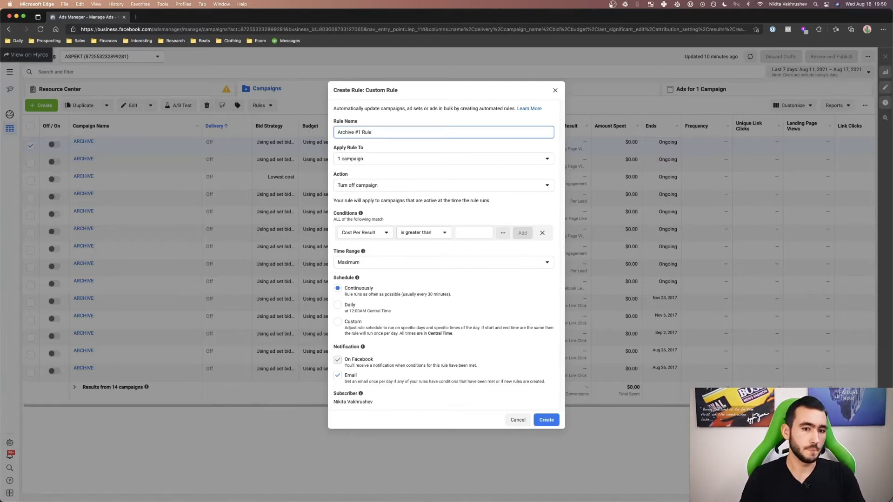
Try the rule's scope choices, from active ad sets in 1 campaign through all active campaigns, all active ad sets and all active ads.
{"action": "left_click", "coordinate": [404, 159]}
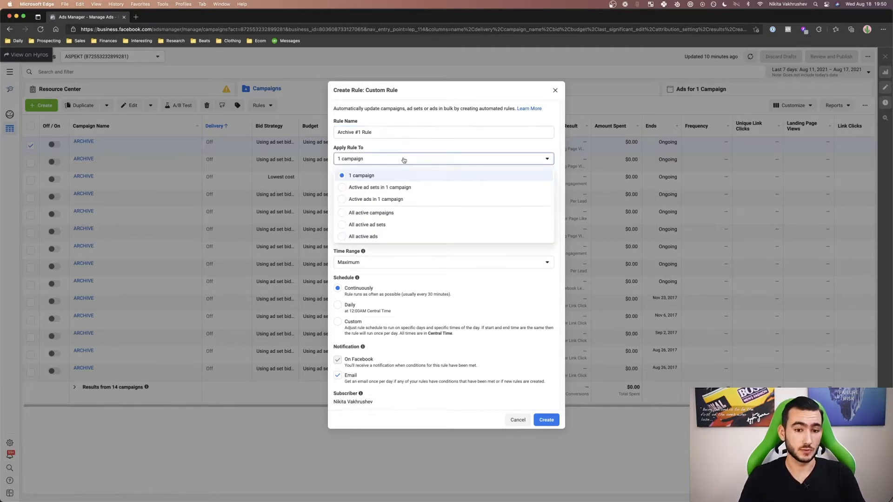
{"action": "left_click", "coordinate": [410, 188]}
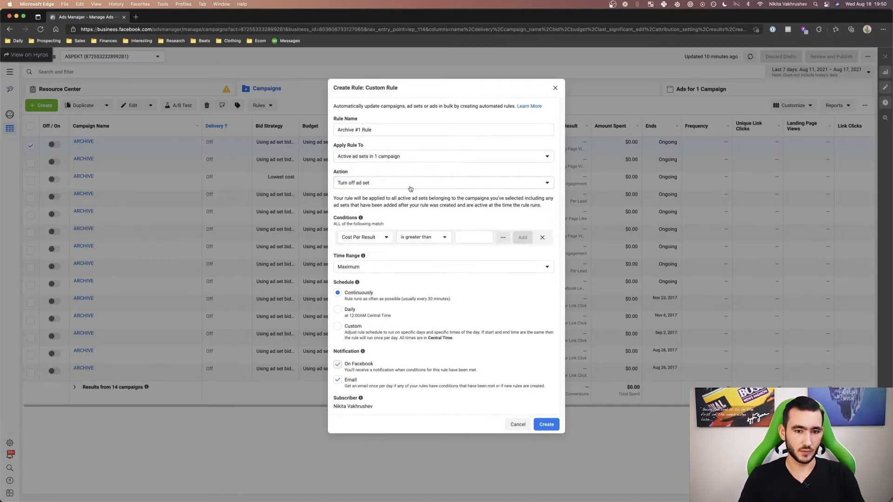
{"action": "left_click", "coordinate": [404, 159]}
{"action": "left_click", "coordinate": [393, 198]}
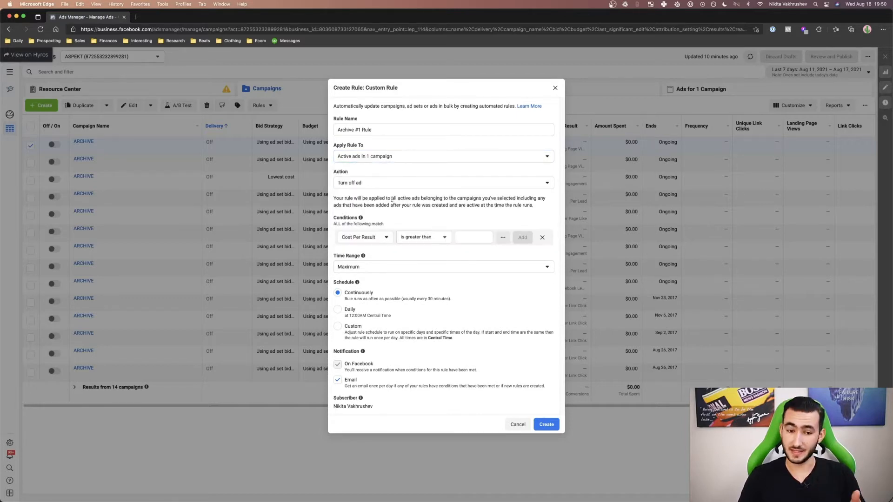
{"action": "left_click", "coordinate": [391, 158]}
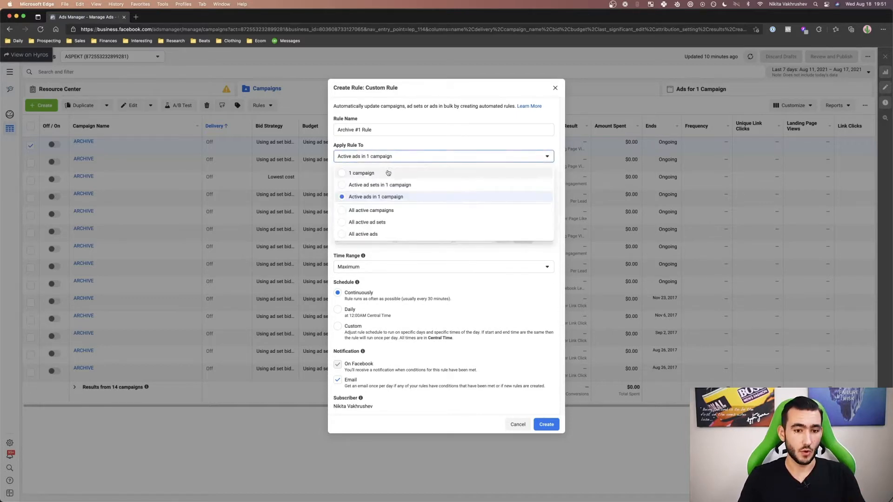
{"action": "left_click", "coordinate": [385, 210]}
{"action": "left_click", "coordinate": [392, 157]}
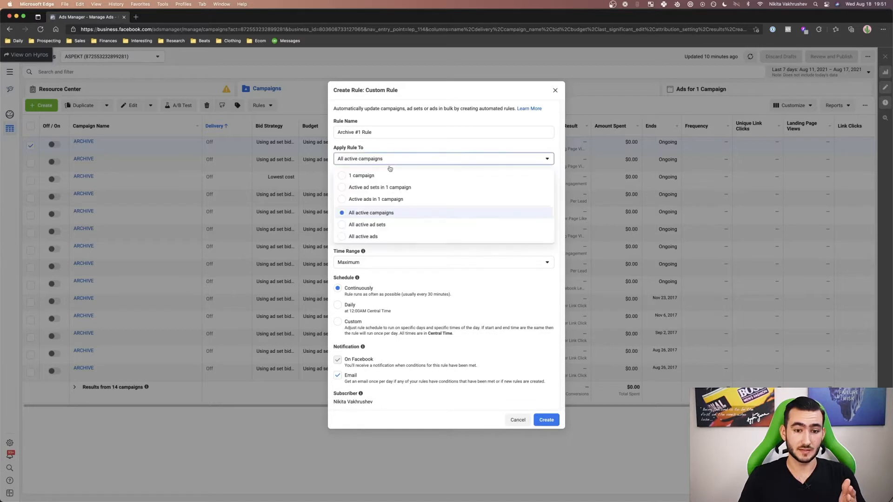
{"action": "left_click", "coordinate": [384, 225]}
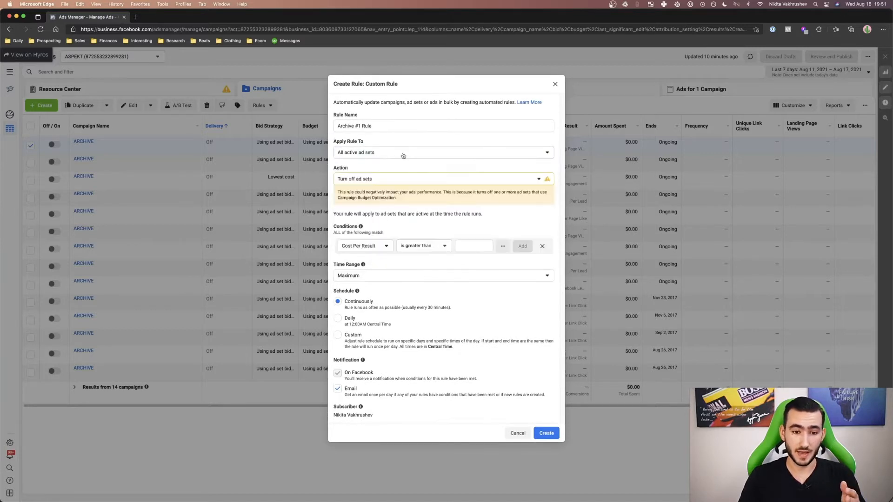
{"action": "left_click", "coordinate": [391, 180]}
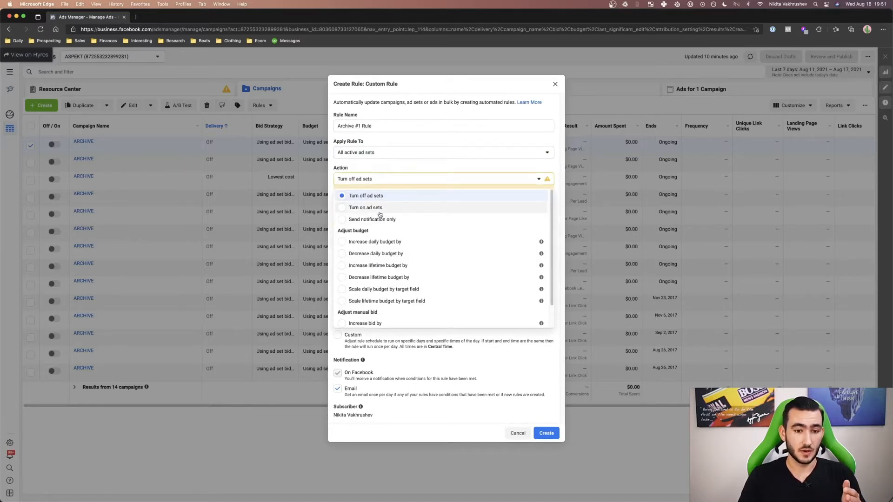
{"action": "left_click", "coordinate": [390, 152]}
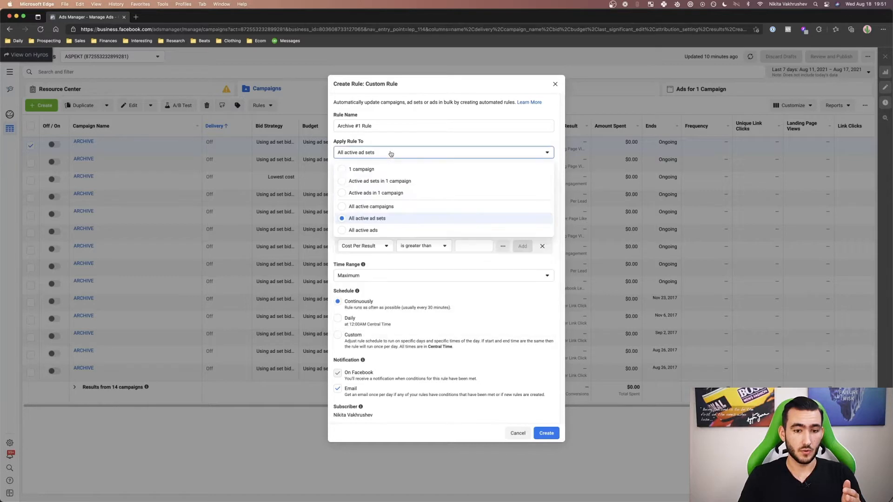
{"action": "left_click", "coordinate": [386, 230]}
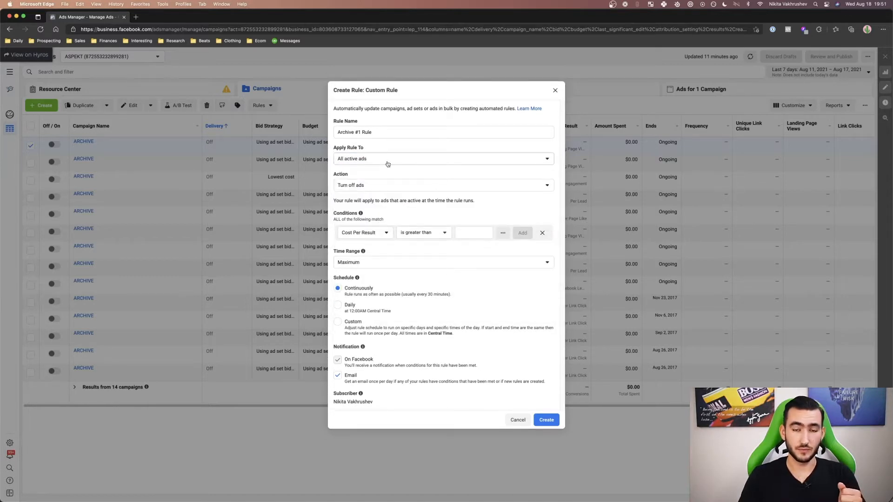
Apply the rule to active ads in 1 campaign, with Turn off ad as its action.
{"action": "left_click", "coordinate": [387, 163]}
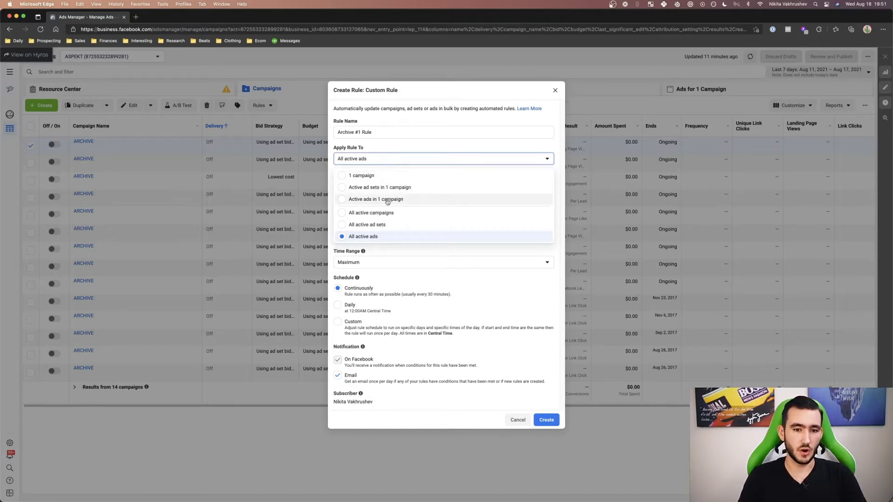
{"action": "left_click", "coordinate": [388, 200]}
{"action": "left_click", "coordinate": [386, 182]}
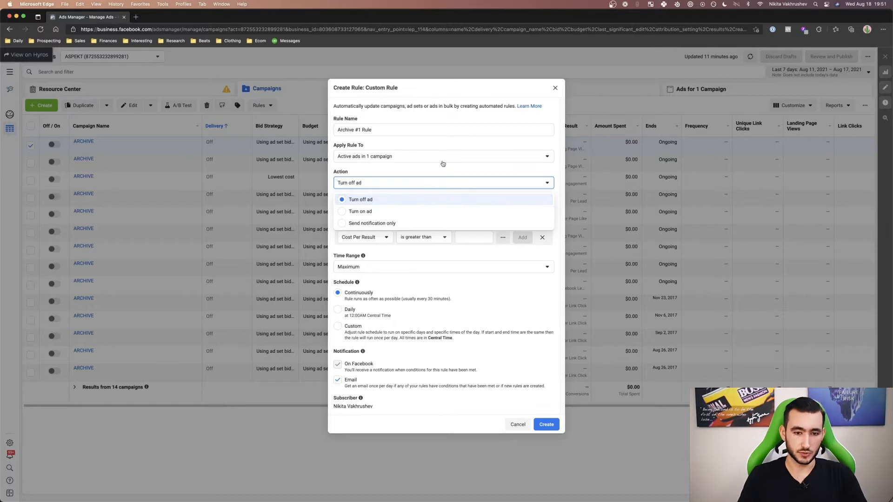
{"action": "left_click", "coordinate": [379, 201]}
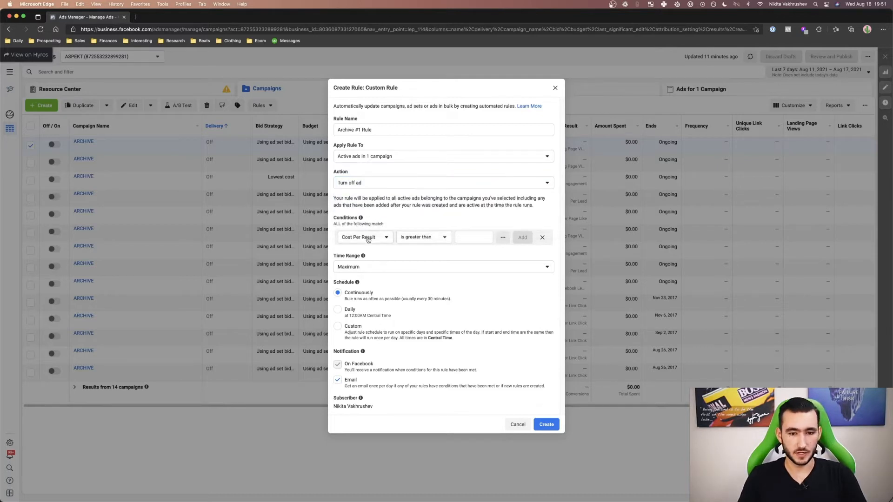
Add a rule condition that Cost Per Result is greater than $50.
{"action": "left_click", "coordinate": [475, 236]}
{"action": "type", "text": "50"}
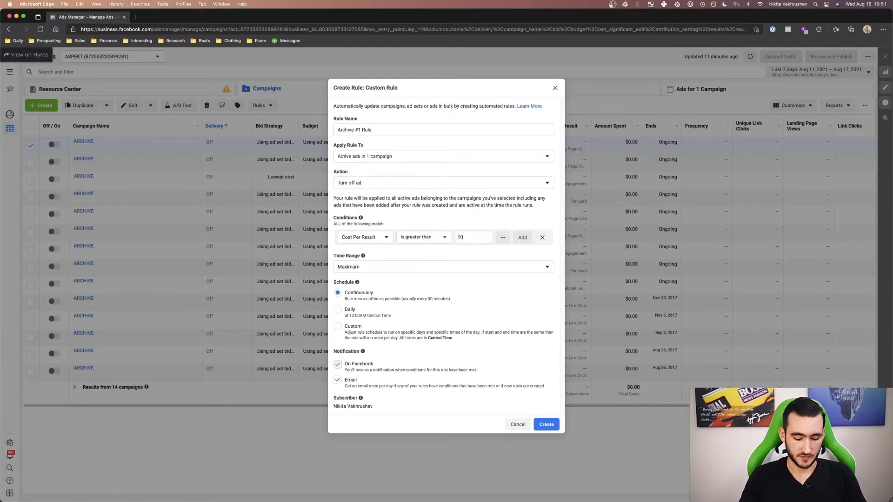
{"action": "left_click", "coordinate": [522, 237]}
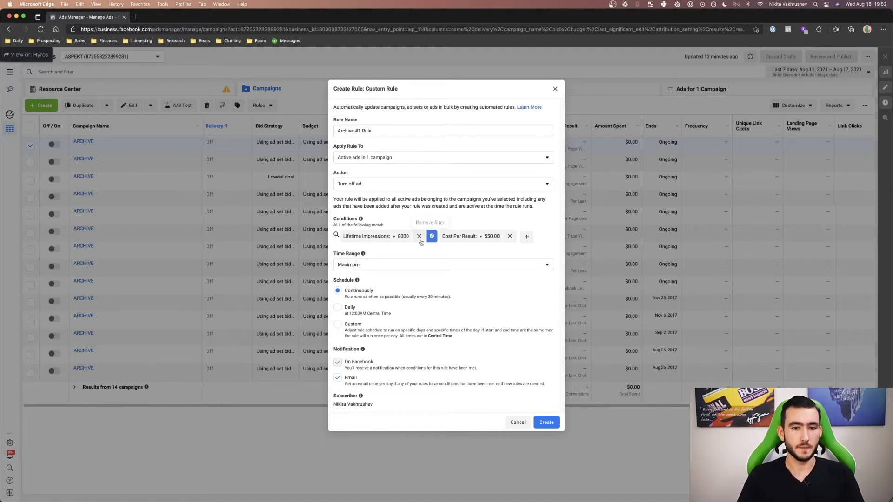
Set the Lifetime Impressions condition to greater than 4000.
{"action": "left_click", "coordinate": [375, 238]}
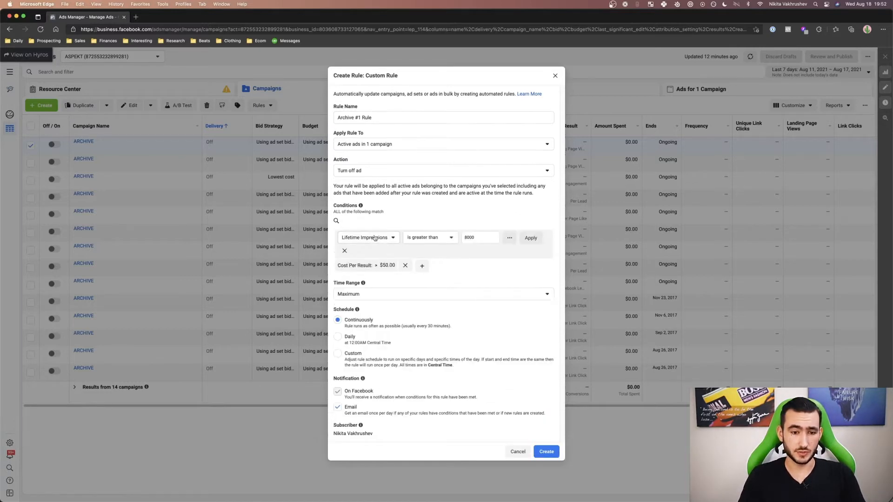
{"action": "double_click", "coordinate": [472, 238]}
{"action": "type", "text": "40"}
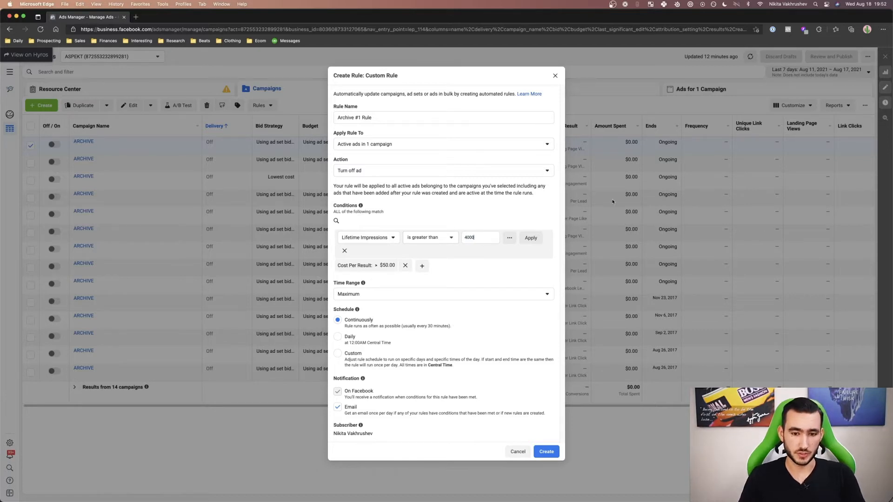
{"action": "type", "text": "00"}
{"action": "key", "text": "Return"}
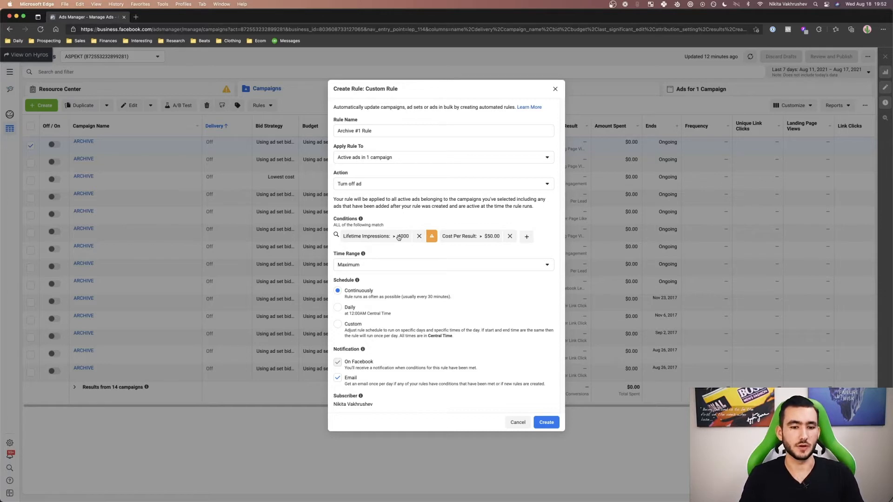
Look through the time range choices and turn off the rule's email notification.
{"action": "left_click", "coordinate": [410, 264]}
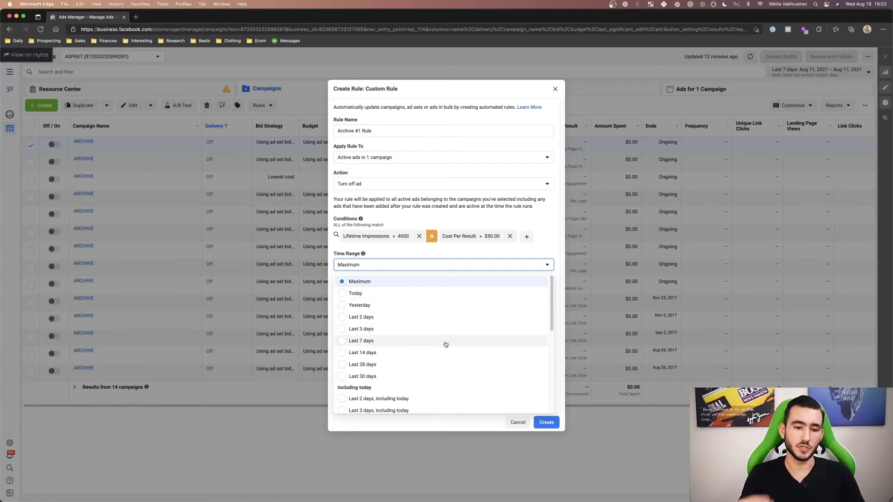
{"action": "left_click", "coordinate": [465, 252]}
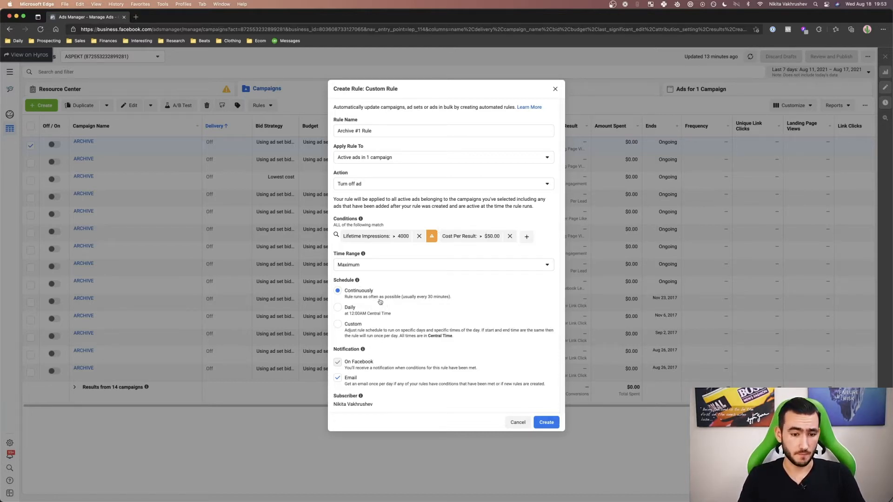
{"action": "left_click", "coordinate": [363, 383]}
Remove the Lifetime Impressions and Cost Per Result conditions from the rule.
{"action": "left_click", "coordinate": [419, 236]}
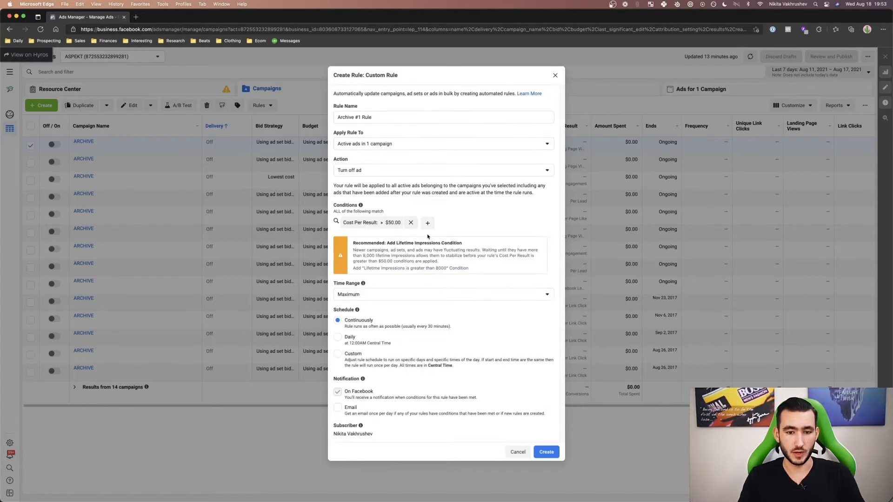
{"action": "left_click", "coordinate": [411, 236]}
Add a rule condition that Lifetime Spent is greater than $100.
{"action": "left_click", "coordinate": [342, 238]}
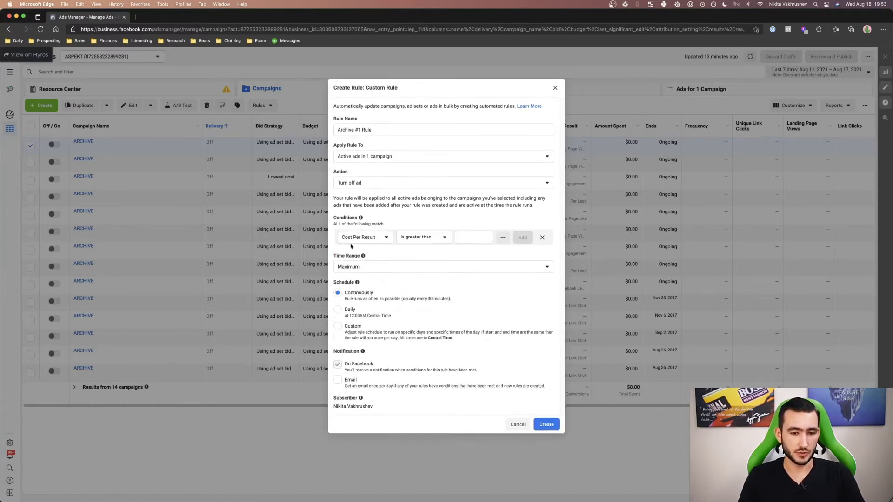
{"action": "left_click", "coordinate": [385, 238]}
{"action": "type", "text": "spen"}
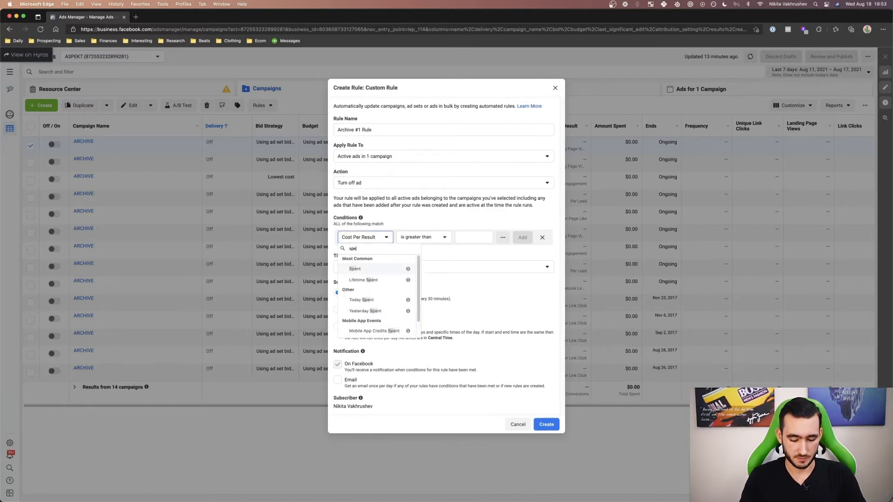
{"action": "left_click", "coordinate": [364, 280]}
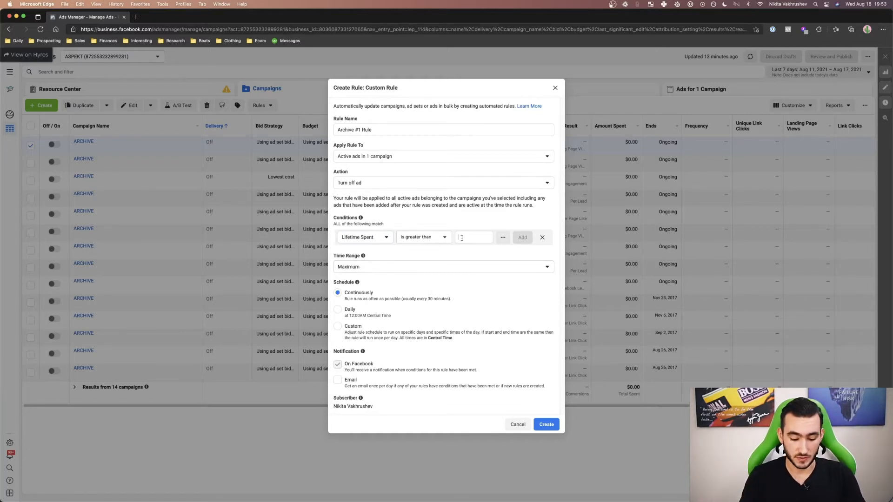
{"action": "type", "text": "5"}
{"action": "key", "text": "BackSpace"}
{"action": "type", "text": "100"}
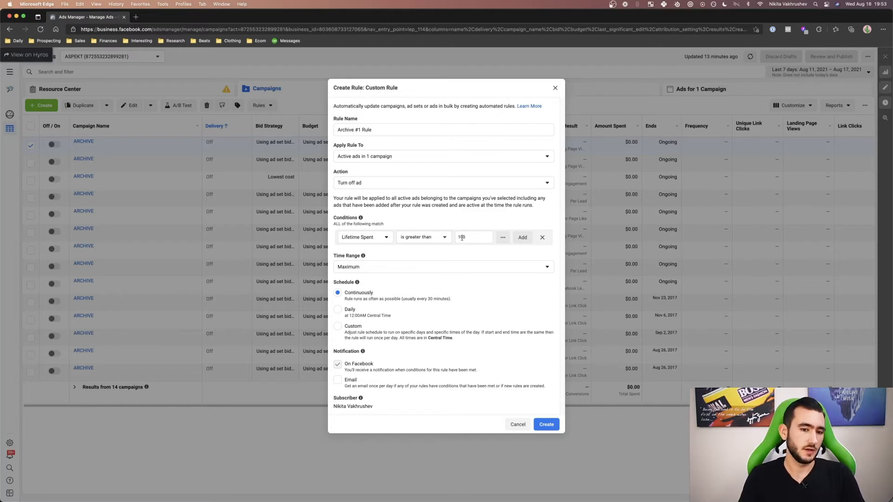
{"action": "left_click", "coordinate": [456, 247]}
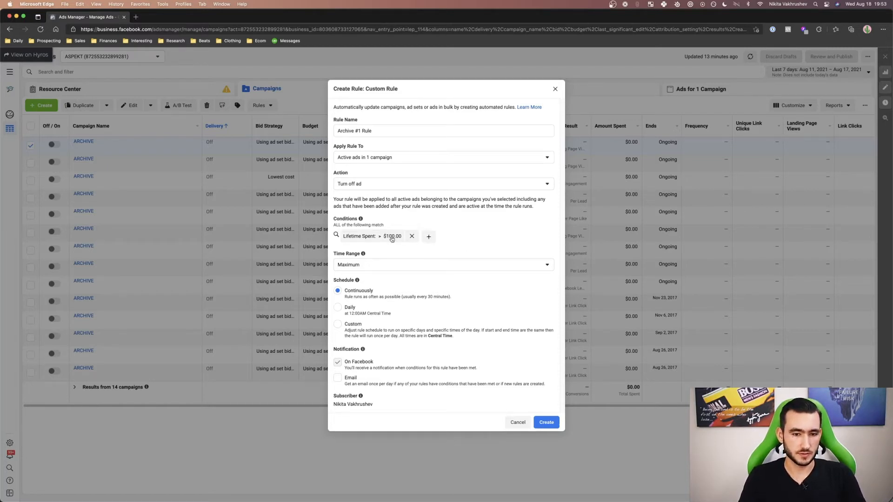
Add a second rule condition that Results is smaller than 2.
{"action": "left_click", "coordinate": [428, 236]}
{"action": "left_click", "coordinate": [371, 250]}
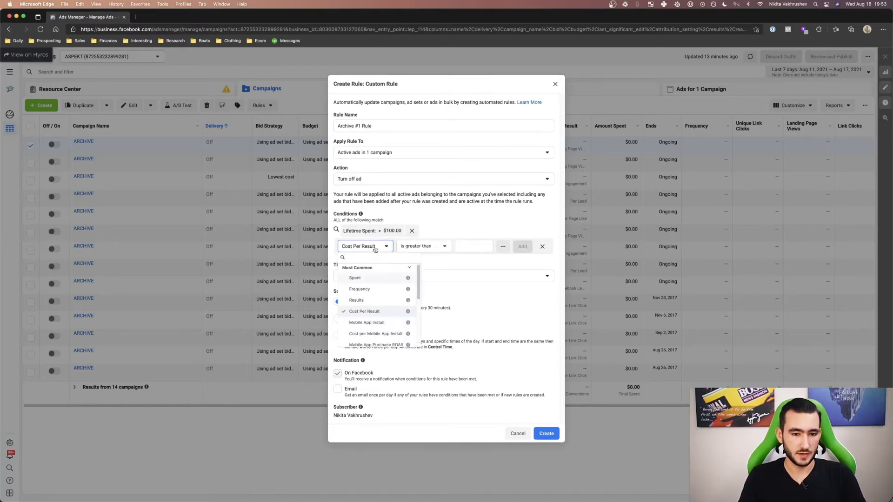
{"action": "type", "text": "resul"}
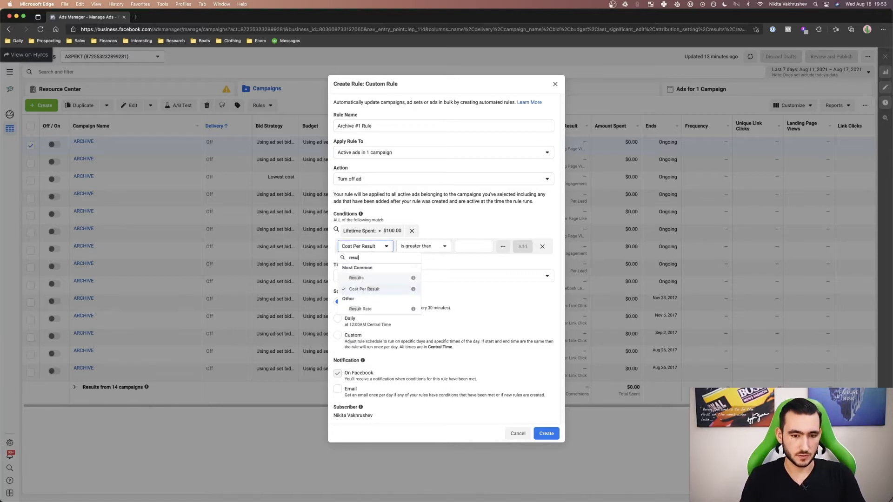
{"action": "left_click", "coordinate": [375, 279]}
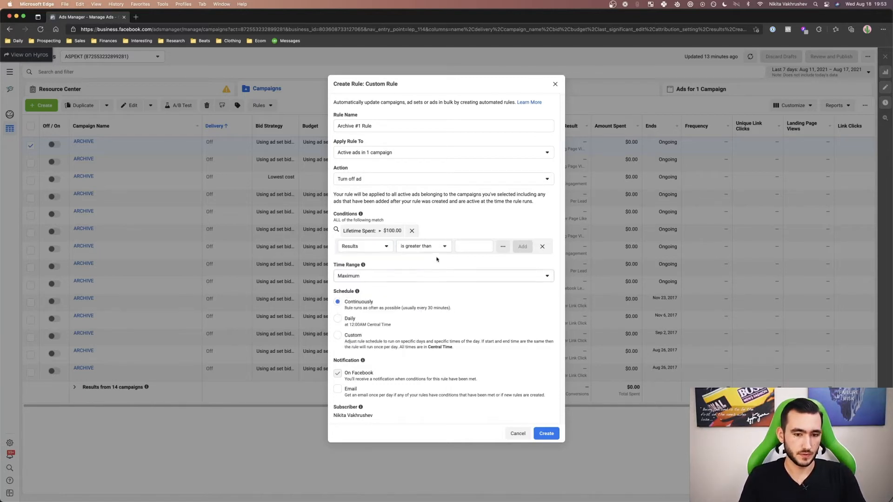
{"action": "left_click", "coordinate": [424, 250]}
{"action": "left_click", "coordinate": [434, 272]}
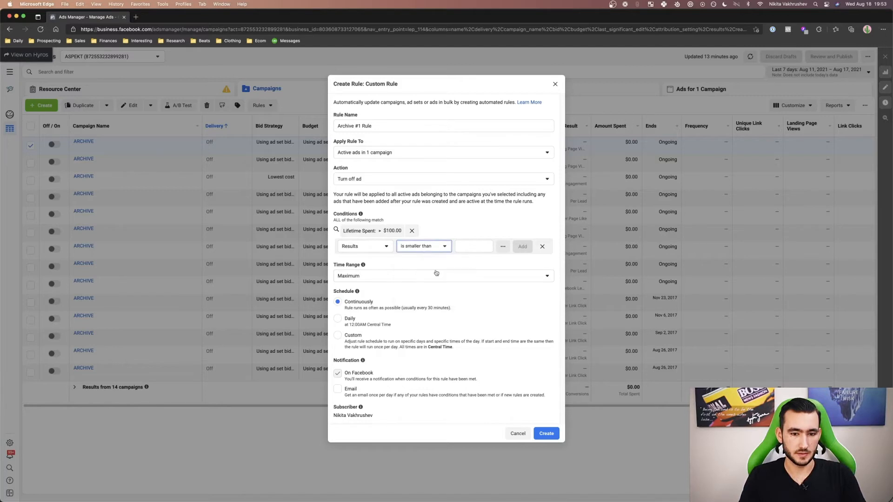
{"action": "left_click", "coordinate": [460, 249]}
{"action": "type", "text": "2"}
{"action": "key", "text": "Return"}
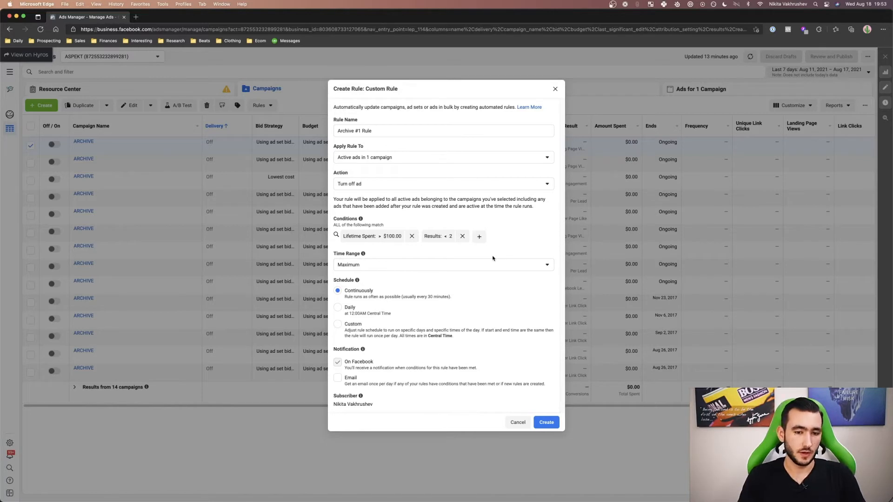
Append "- stage 2" to the rule name so it reads "Archive #1 Rule - stage 2".
{"action": "left_click", "coordinate": [398, 133]}
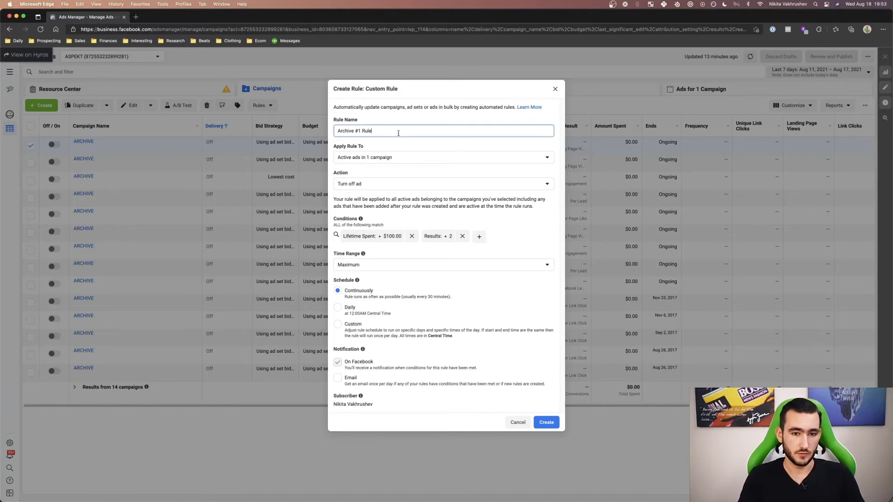
{"action": "type", "text": "- stage 2"}
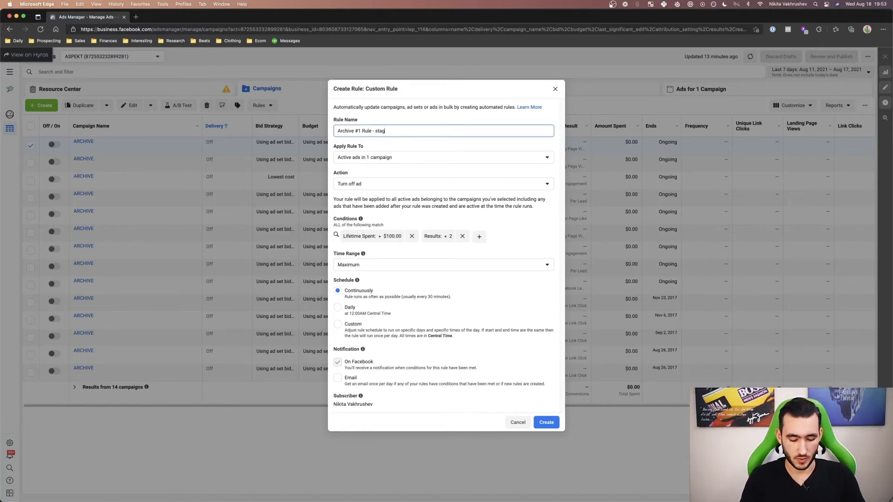
{"action": "left_click", "coordinate": [502, 145]}
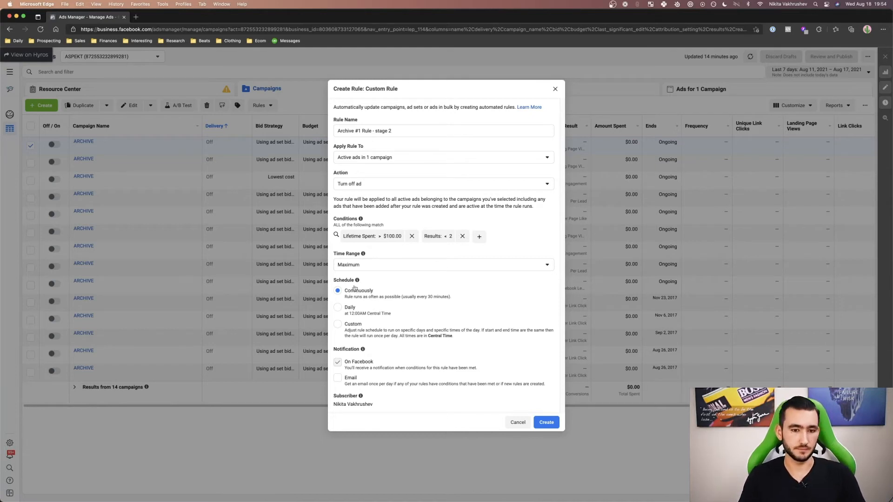
Set the Lifetime Spent condition to greater than $50.00 and the Results condition to smaller than 1.
{"action": "left_click", "coordinate": [390, 238]}
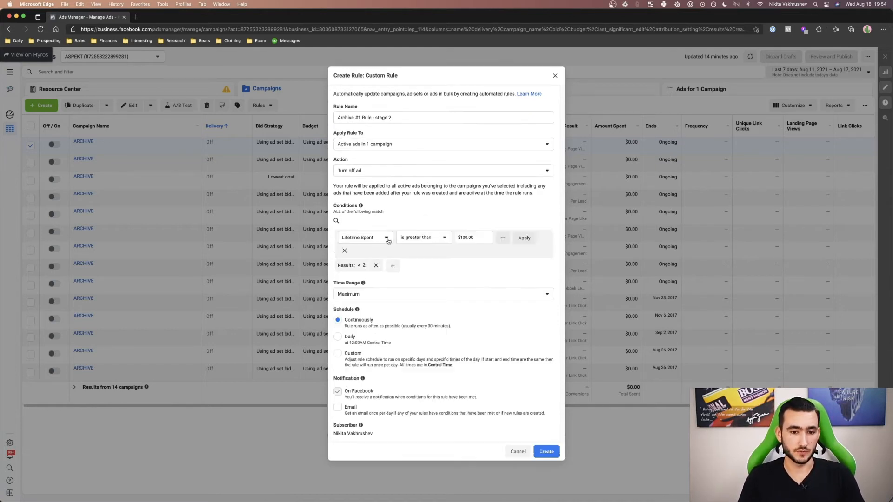
{"action": "double_click", "coordinate": [463, 238]}
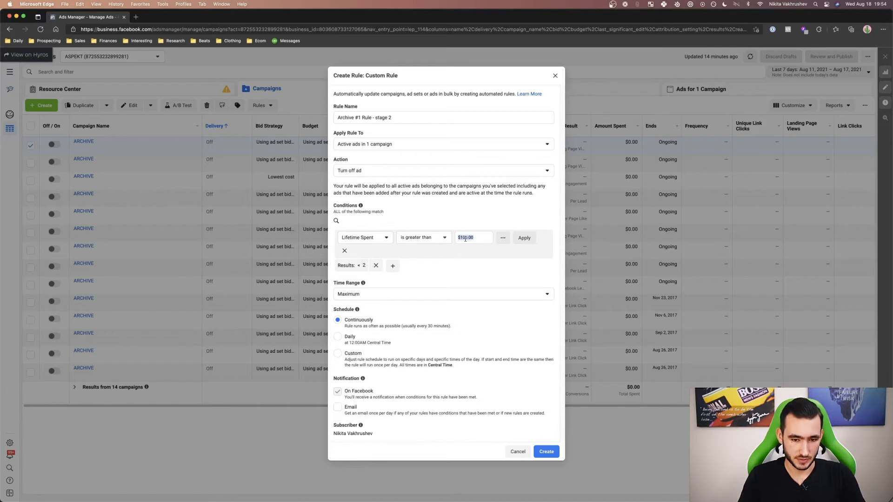
{"action": "key", "text": "BackSpace"}
{"action": "type", "text": "50"}
{"action": "left_click", "coordinate": [524, 238]}
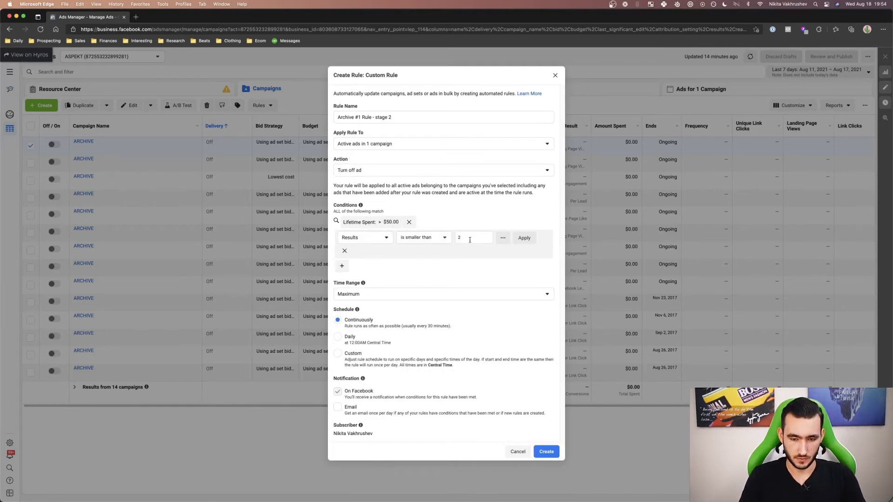
{"action": "left_click", "coordinate": [524, 238]}
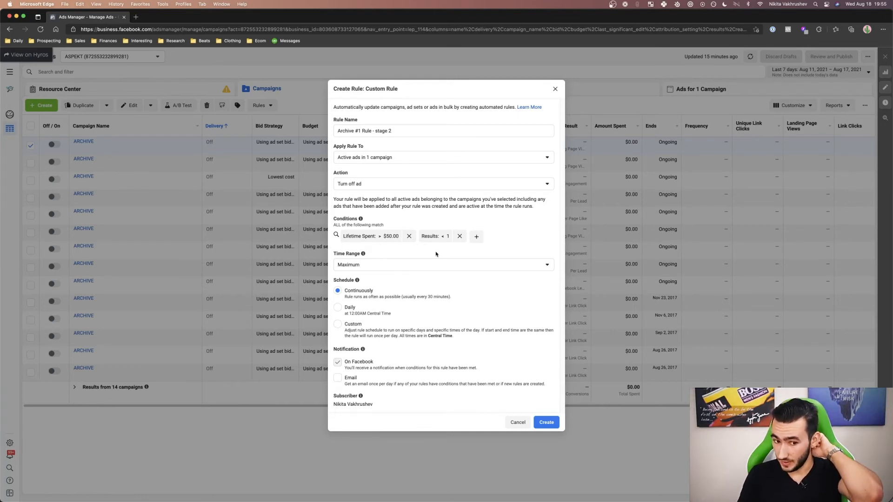
Look through the metrics available for the Lifetime Spent condition, including Settings, Time, Website Conversions, Cost per Website Conversion and Mobile App Events, keeping the current metric.
{"action": "left_click", "coordinate": [389, 237]}
{"action": "left_click", "coordinate": [387, 238]}
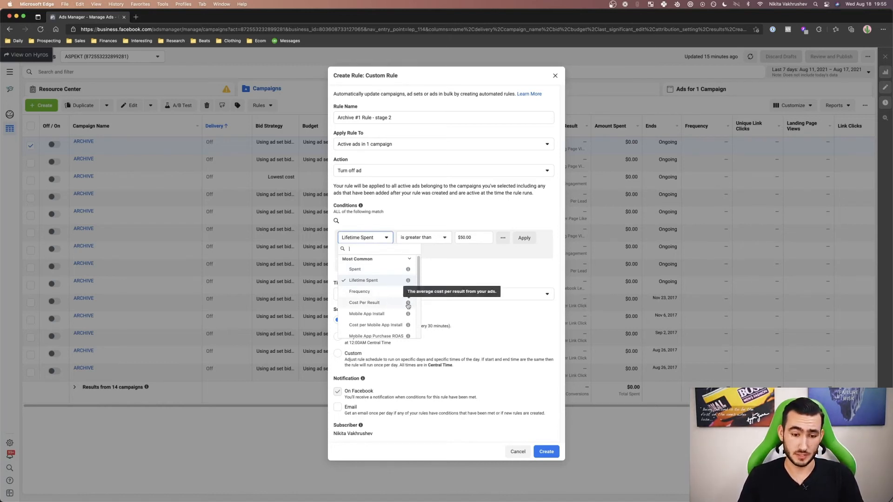
{"action": "scroll", "coordinate": [384, 311], "scroll_direction": "down", "scroll_amount": 2}
{"action": "scroll", "coordinate": [384, 313], "scroll_direction": "down", "scroll_amount": 2}
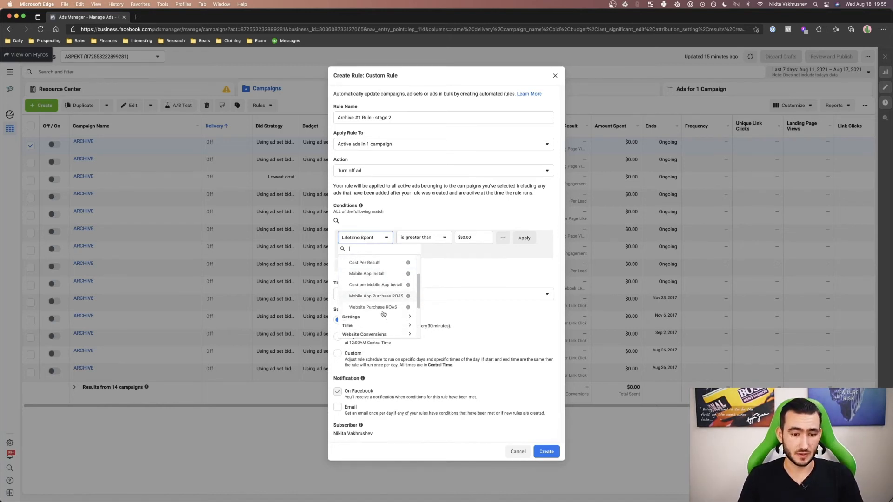
{"action": "left_click", "coordinate": [384, 304]}
{"action": "scroll", "coordinate": [385, 306], "scroll_direction": "down", "scroll_amount": 1}
{"action": "scroll", "coordinate": [386, 306], "scroll_direction": "down", "scroll_amount": 3}
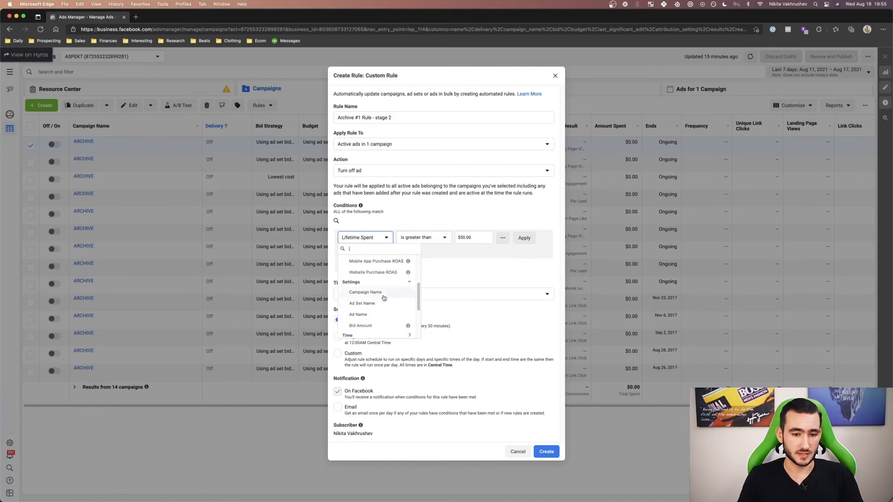
{"action": "scroll", "coordinate": [385, 306], "scroll_direction": "down", "scroll_amount": 1}
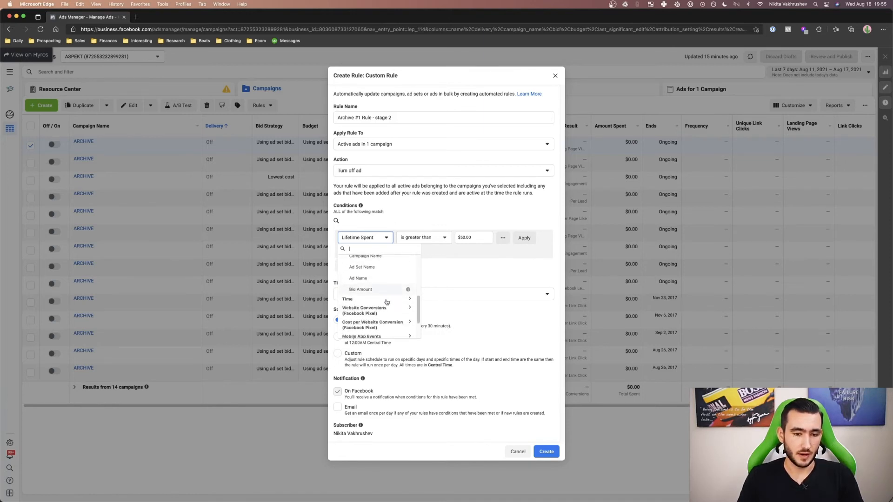
{"action": "left_click", "coordinate": [386, 303]}
{"action": "scroll", "coordinate": [385, 300], "scroll_direction": "down", "scroll_amount": 2}
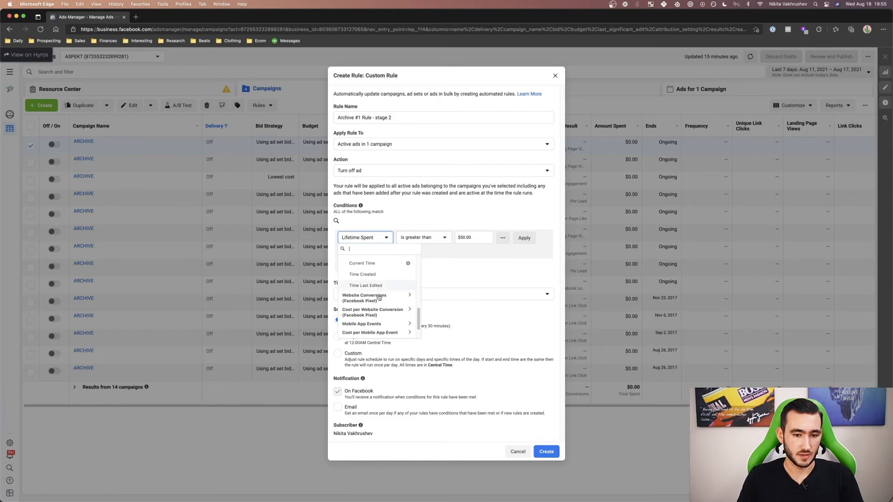
{"action": "left_click", "coordinate": [379, 298]}
{"action": "scroll", "coordinate": [379, 302], "scroll_direction": "down", "scroll_amount": 5}
{"action": "left_click", "coordinate": [379, 288]}
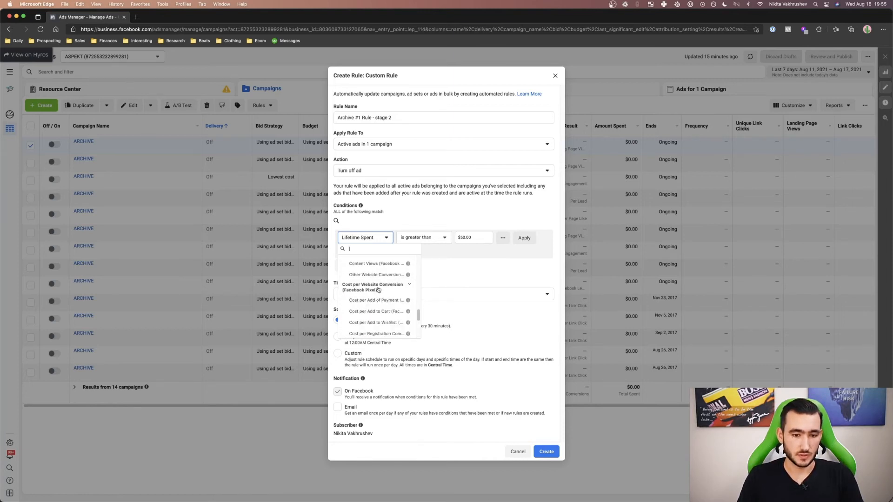
{"action": "scroll", "coordinate": [379, 291], "scroll_direction": "down", "scroll_amount": 2}
{"action": "left_click", "coordinate": [377, 303]}
{"action": "scroll", "coordinate": [376, 303], "scroll_direction": "down", "scroll_amount": 3}
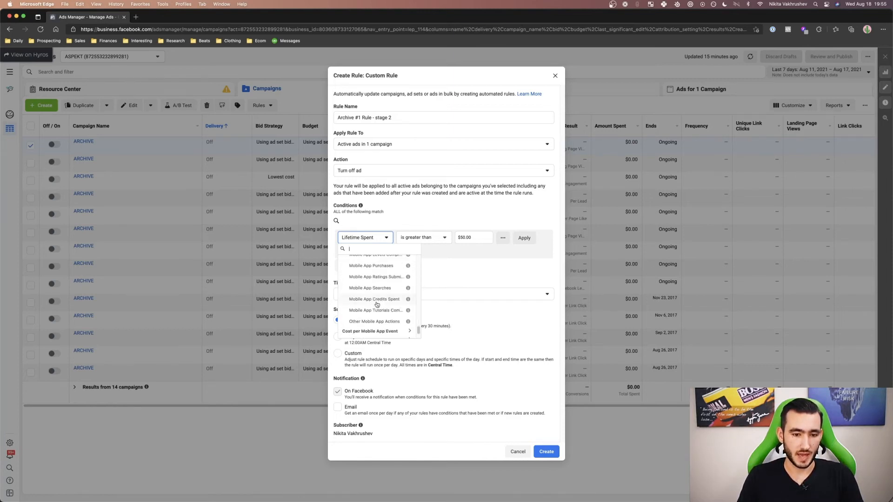
{"action": "left_click", "coordinate": [449, 270]}
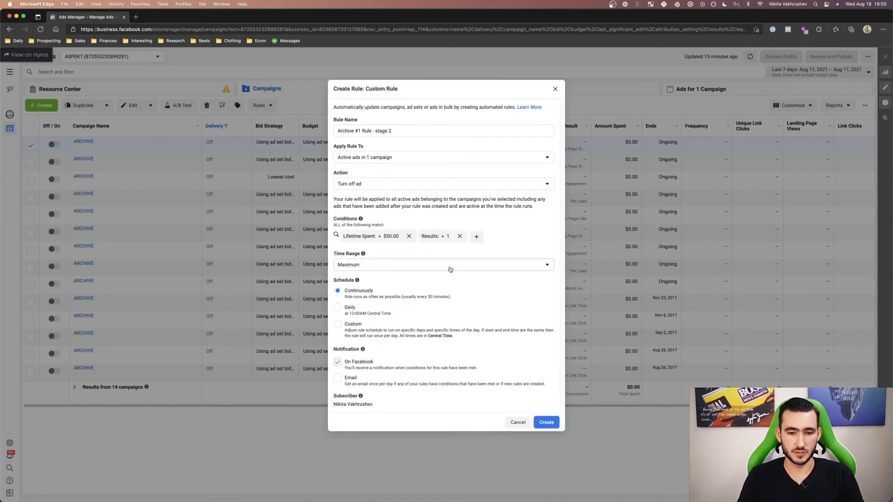